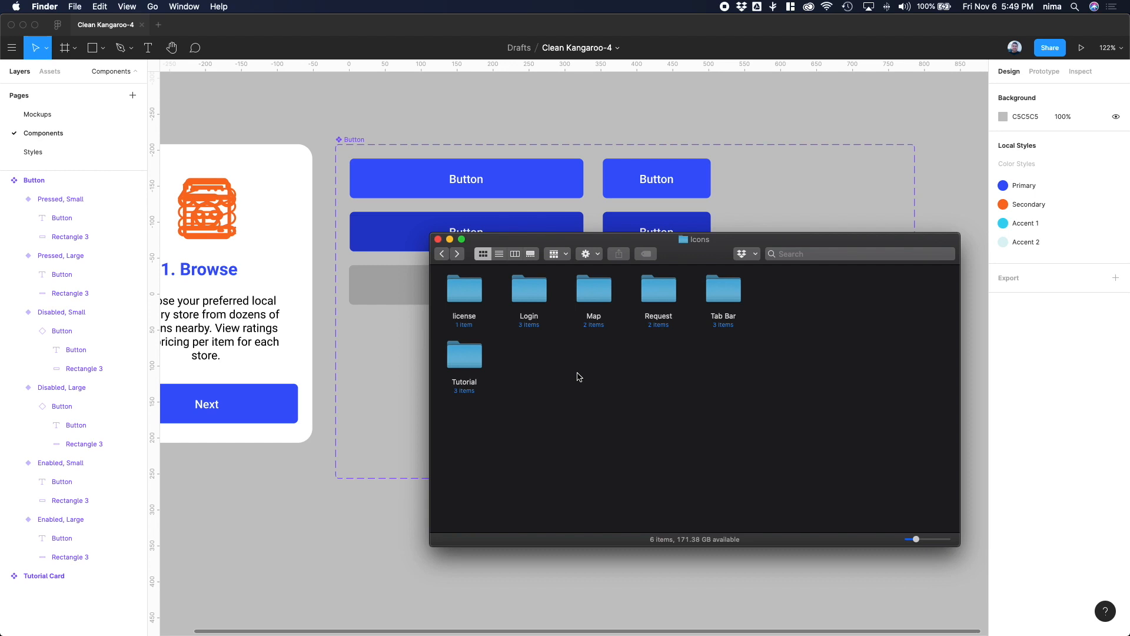
# - Import 001-envelope.svg from the Login icons folder onto the Components page canvas
pyautogui.doubleClick(534, 303)
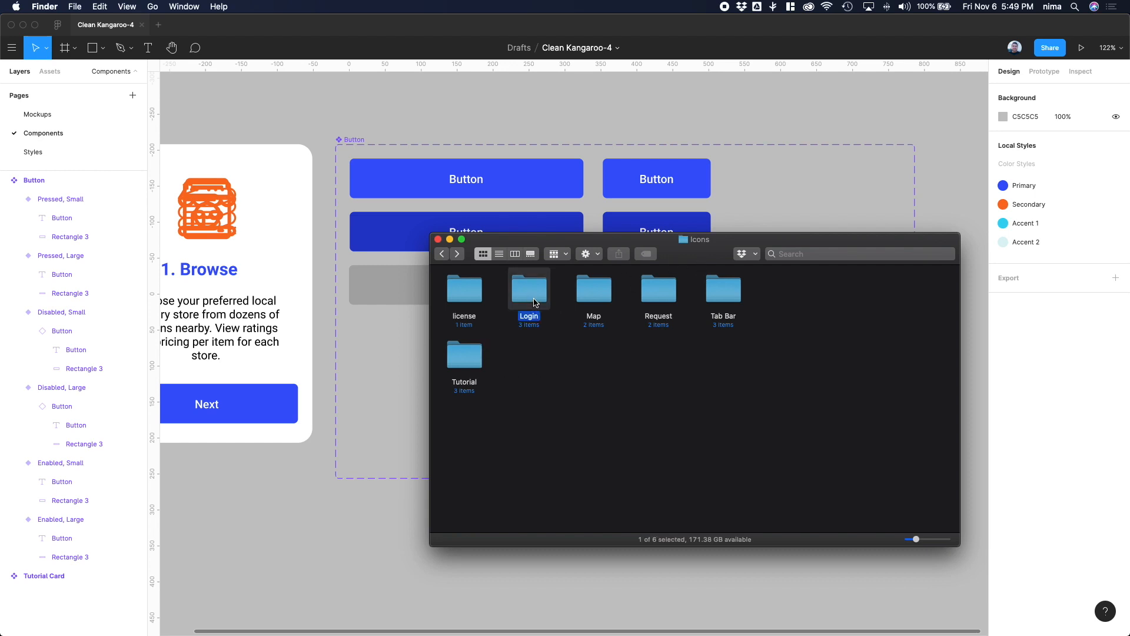
pyautogui.click(462, 303)
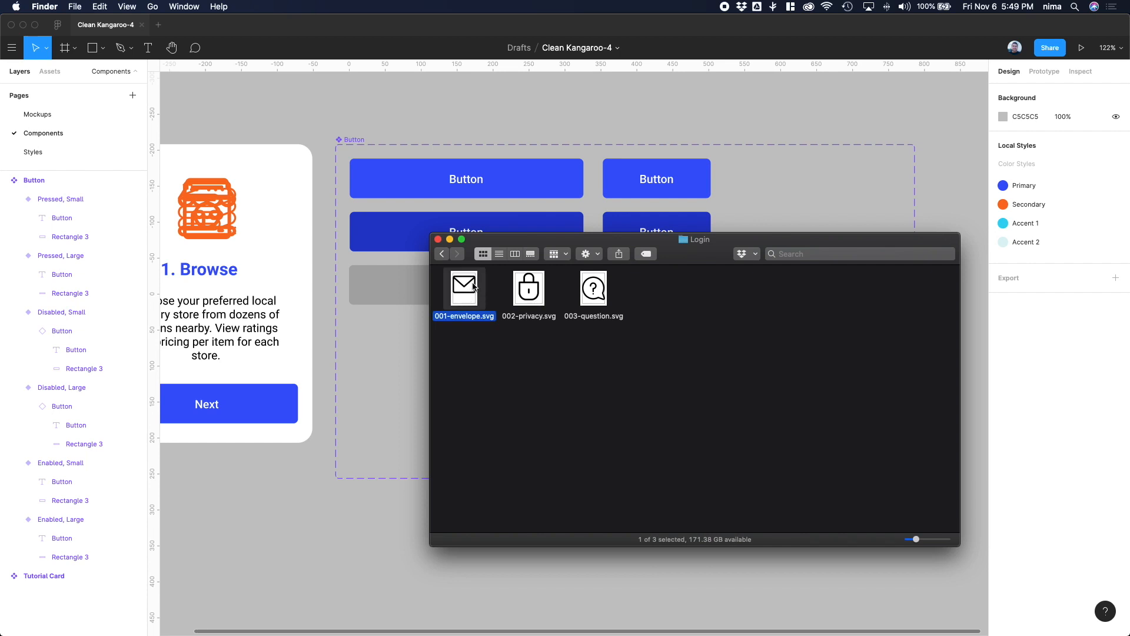
pyautogui.moveTo(465, 294); pyautogui.dragTo(239, 510)
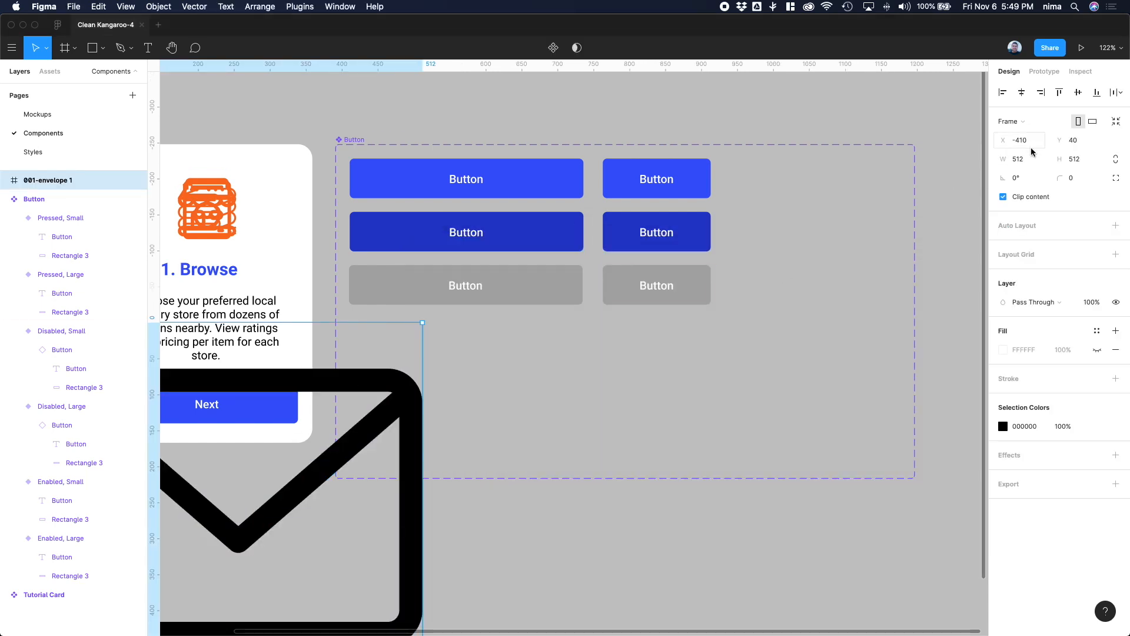
# - Constrain the envelope icon's proportions and set its width to 25
pyautogui.click(1114, 160)
pyautogui.click(1025, 163)
pyautogui.write('25')
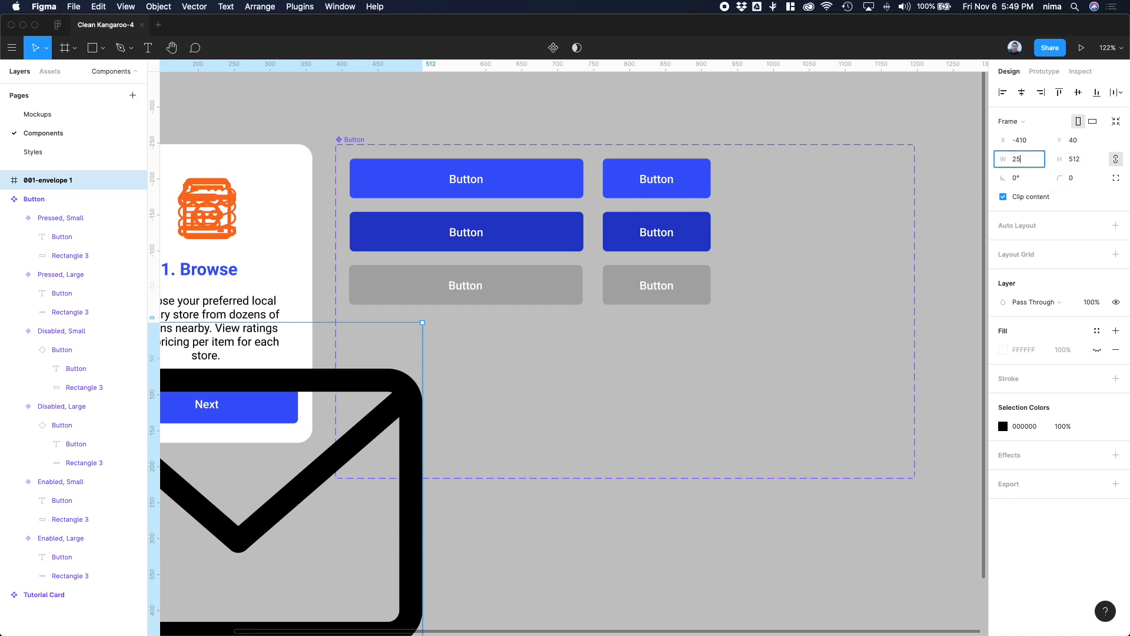
pyautogui.press('Return')
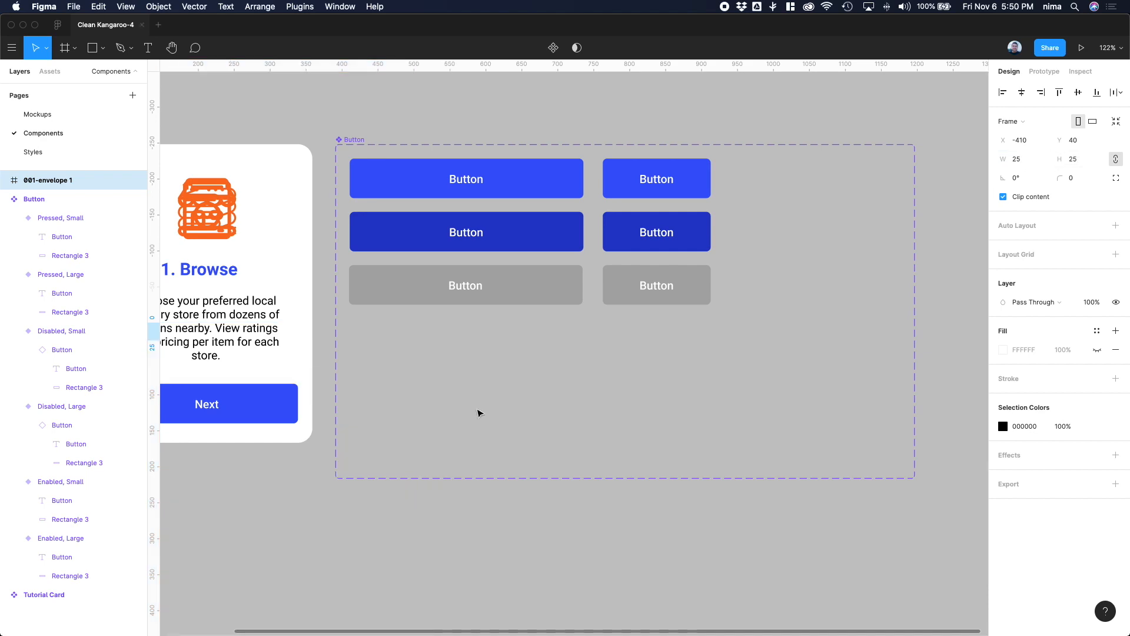
# - Move the envelope icon to just above the upper-left corner of the Button component set
pyautogui.hscroll(-8, 480, 412)
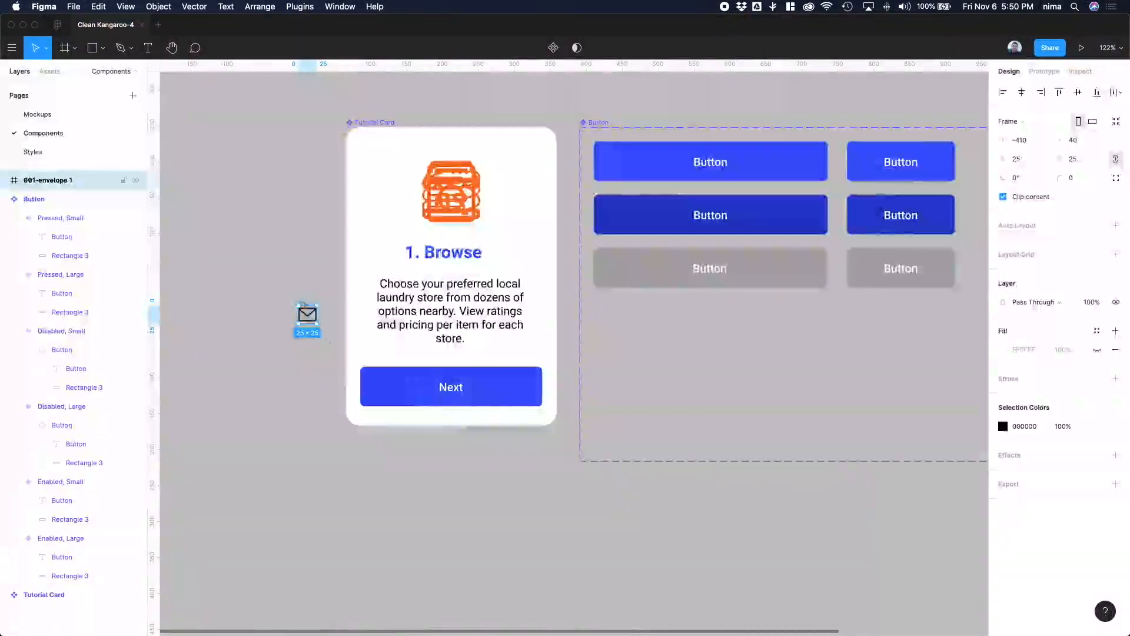
pyautogui.moveTo(306, 301); pyautogui.dragTo(590, 90)
pyautogui.hscroll(8, 601, 116)
pyautogui.hscroll(1, 601, 121)
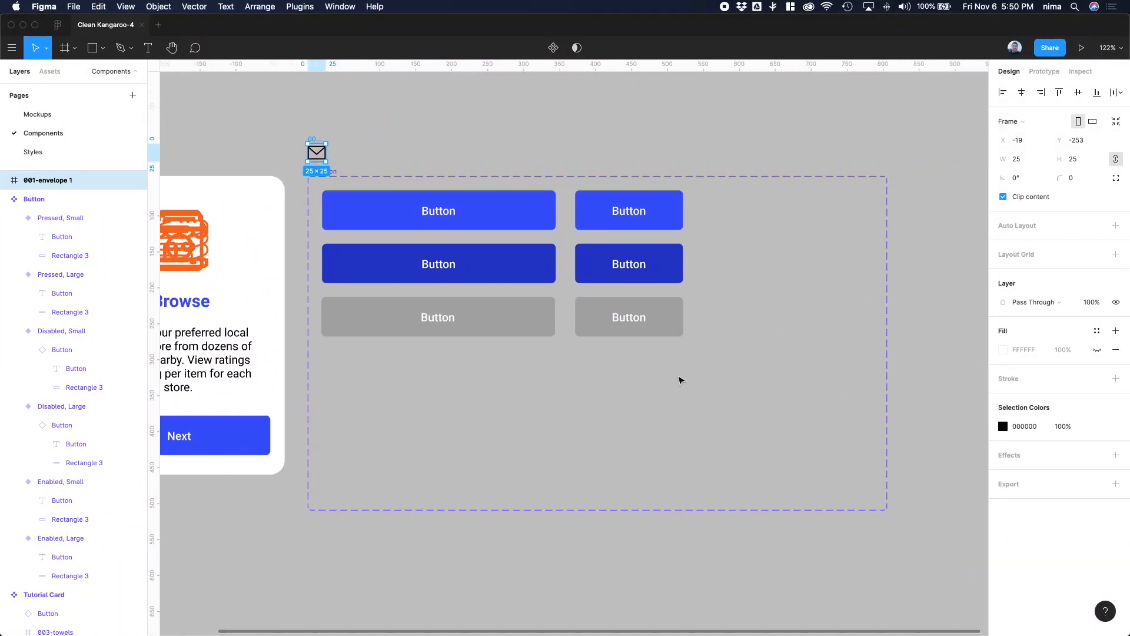
# - Add a variant property named With Icon to the Button component set and rename its Default value to True
pyautogui.moveTo(679, 376); pyautogui.dragTo(420, 210)
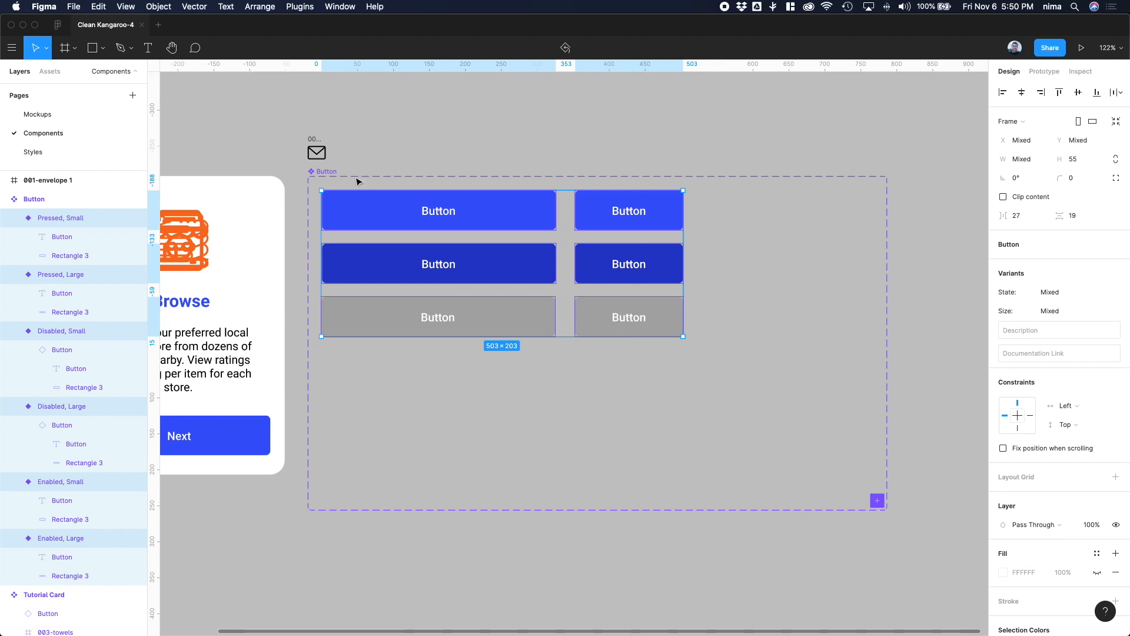
pyautogui.click(335, 164)
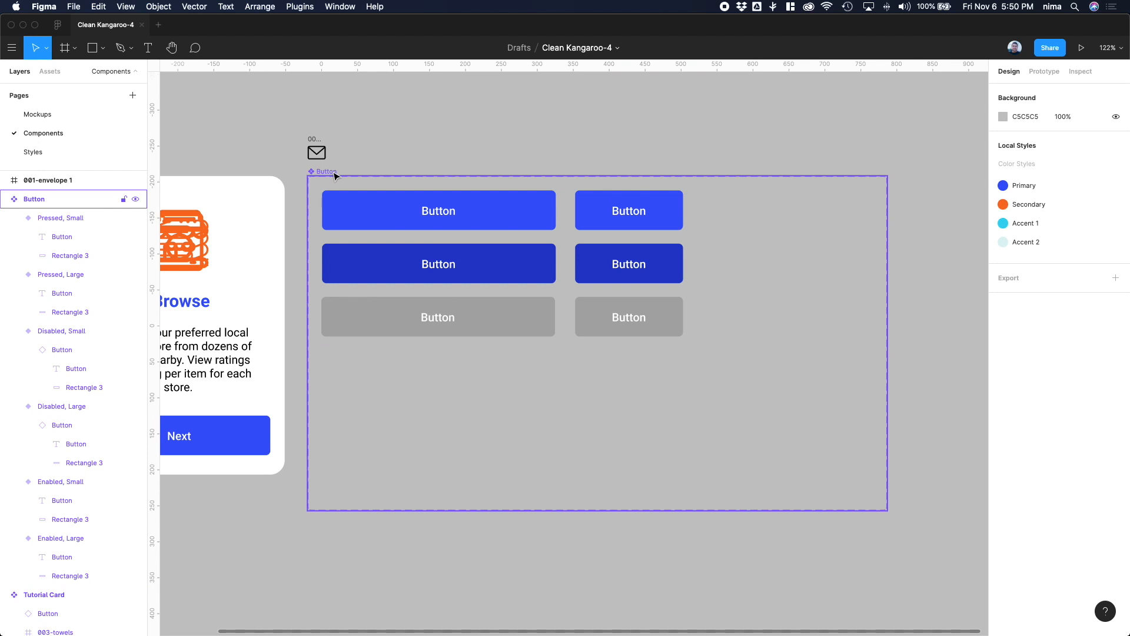
pyautogui.click(336, 175)
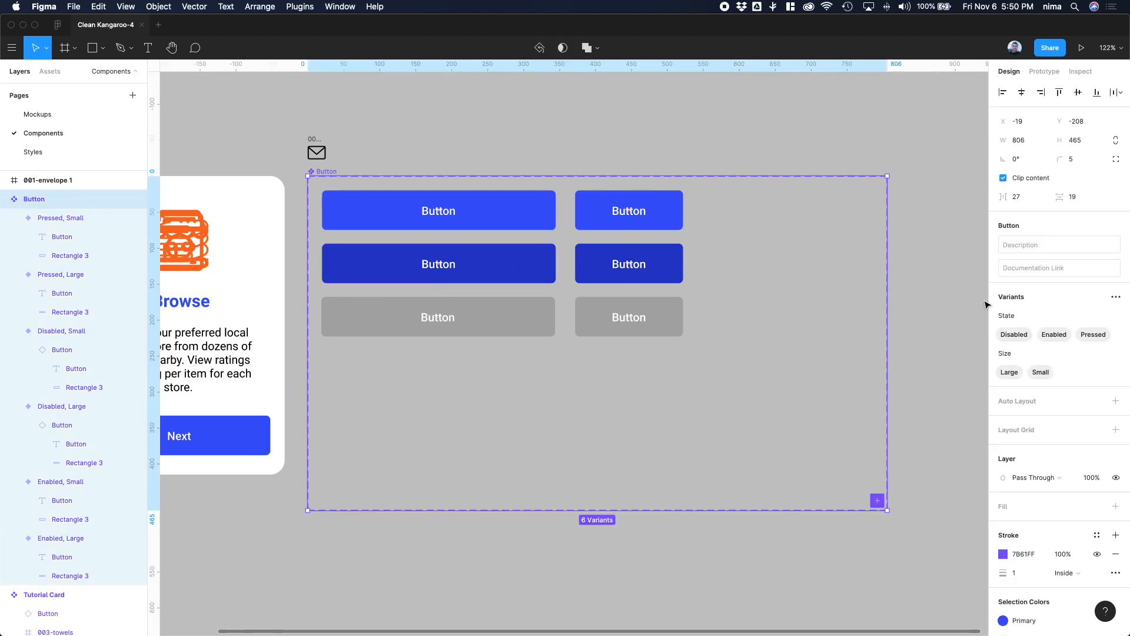
pyautogui.click(1114, 299)
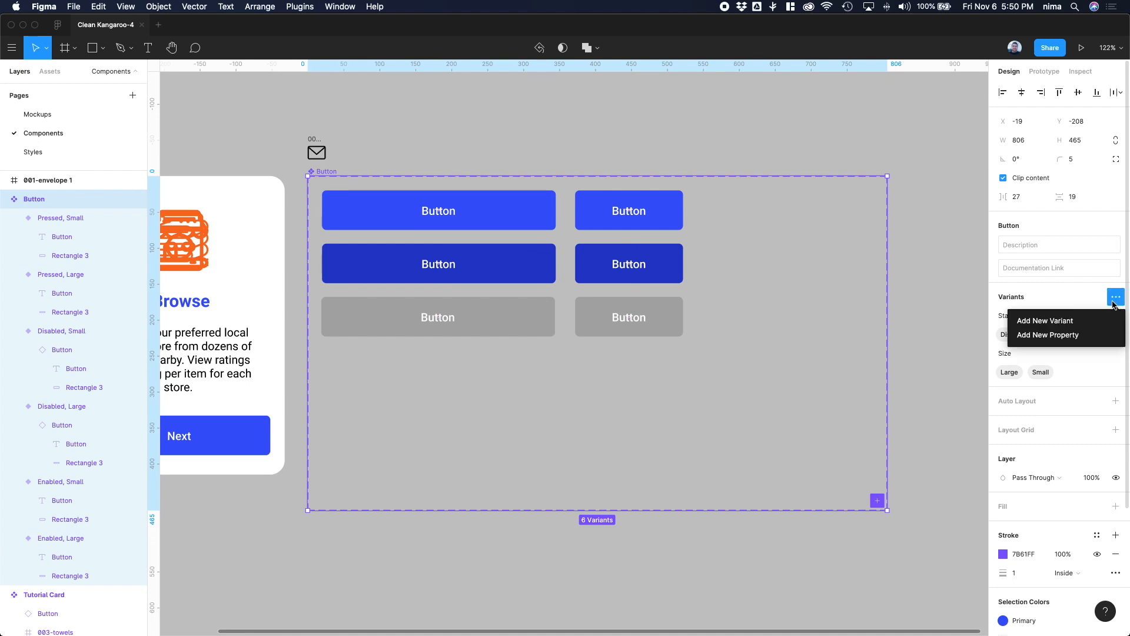
pyautogui.click(1090, 342)
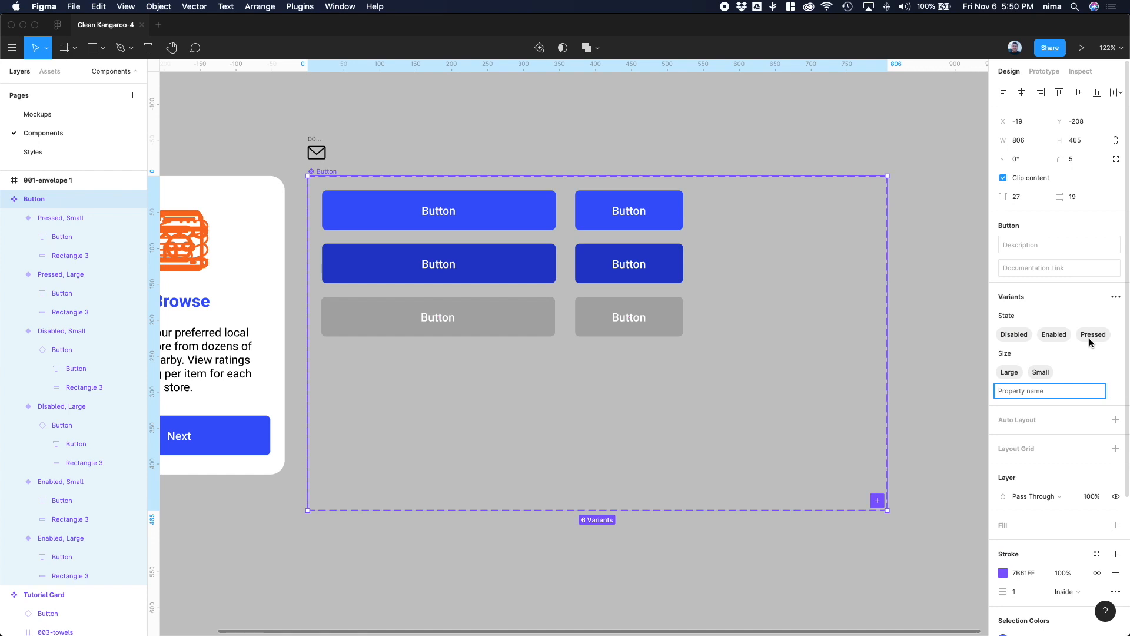
pyautogui.write('With Icon')
pyautogui.press('Return')
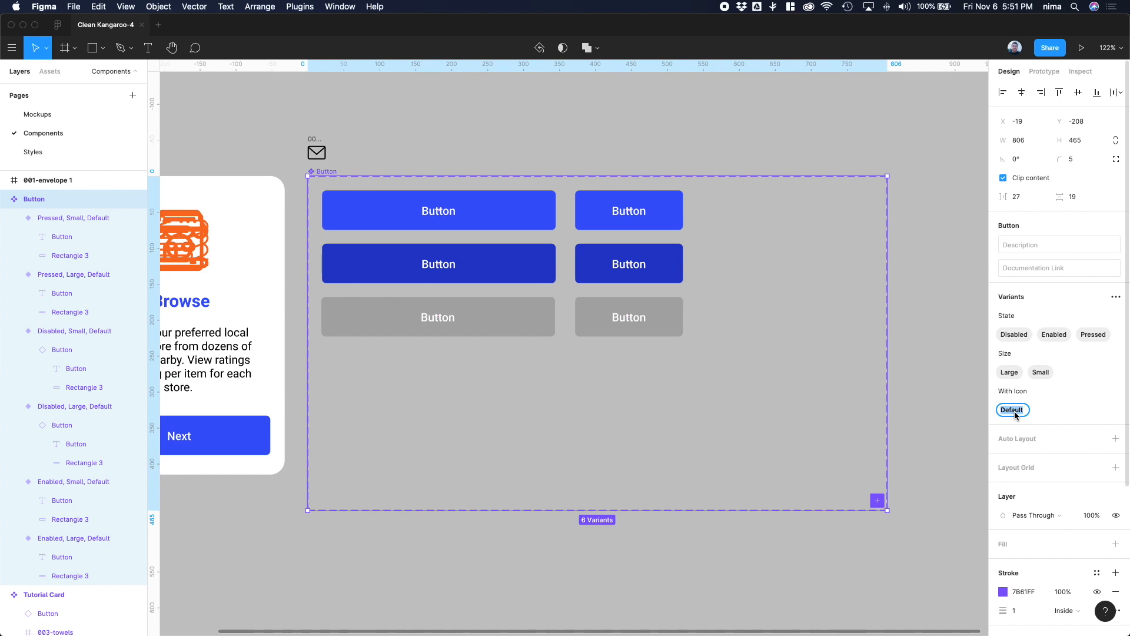
pyautogui.write('True')
pyautogui.press('Return')
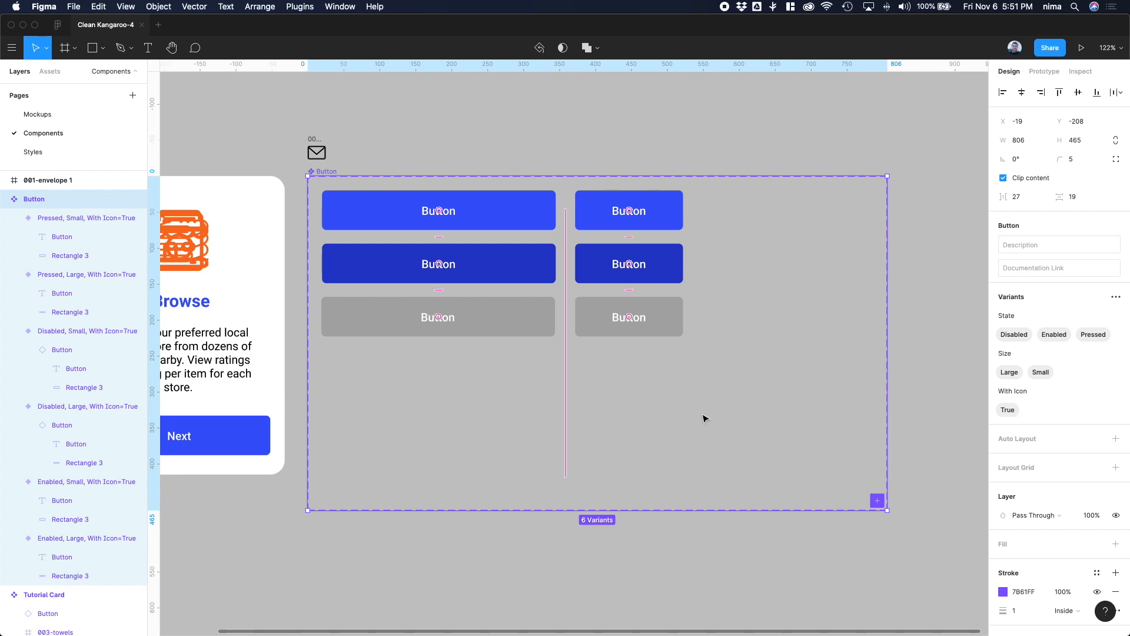
# - Duplicate all six button variants within the Button component set, placing the copies directly below the originals
pyautogui.click(697, 392)
pyautogui.moveTo(697, 370); pyautogui.dragTo(438, 203)
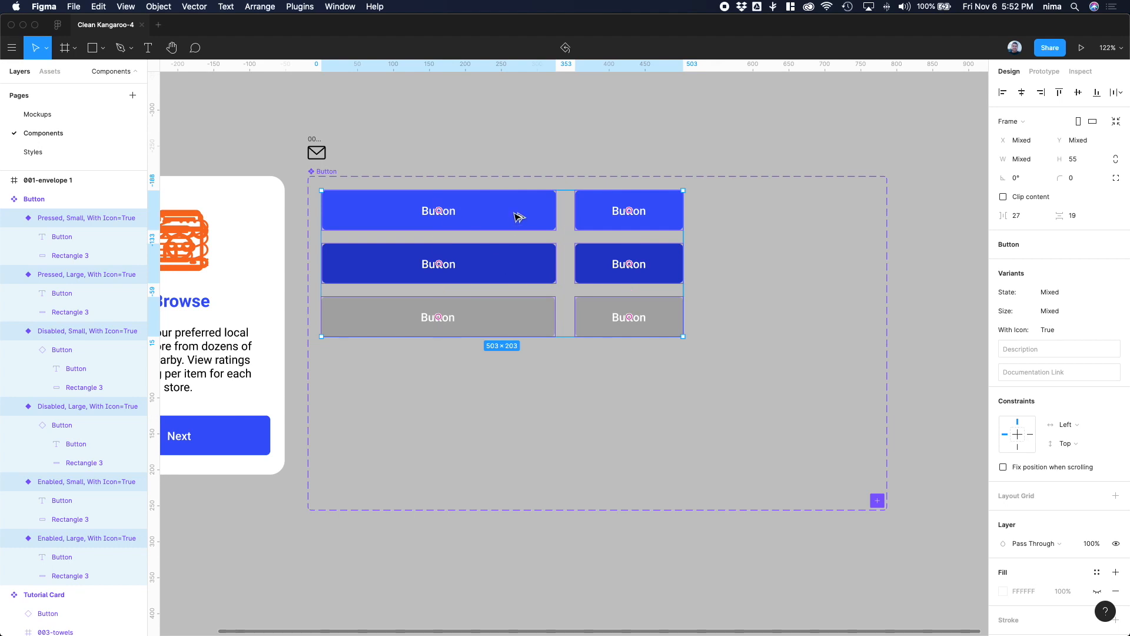
pyautogui.moveTo(518, 217); pyautogui.dragTo(515, 370)
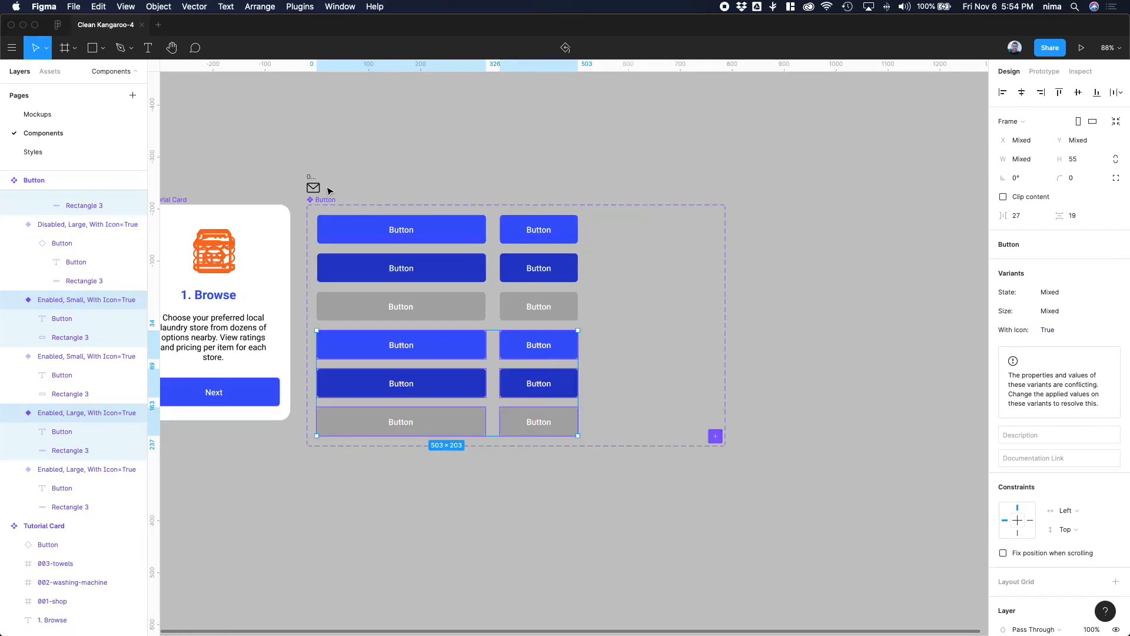
# - Narrow the Button component set to a width of 547 so it fits closely around the two columns
pyautogui.click(324, 200)
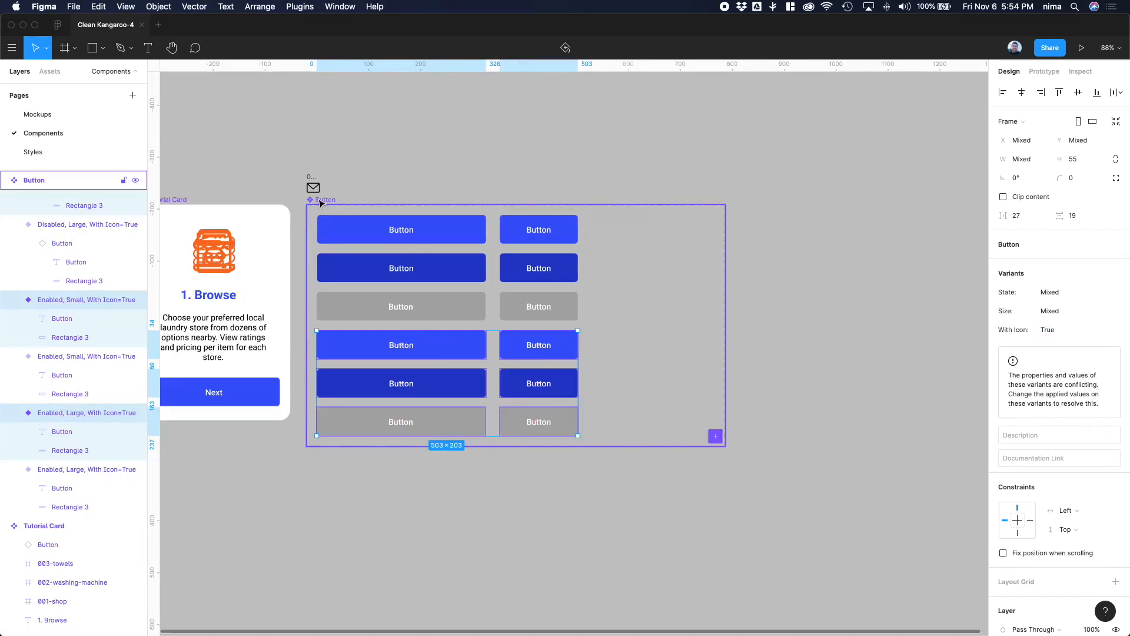
pyautogui.moveTo(725, 361); pyautogui.dragTo(590, 360)
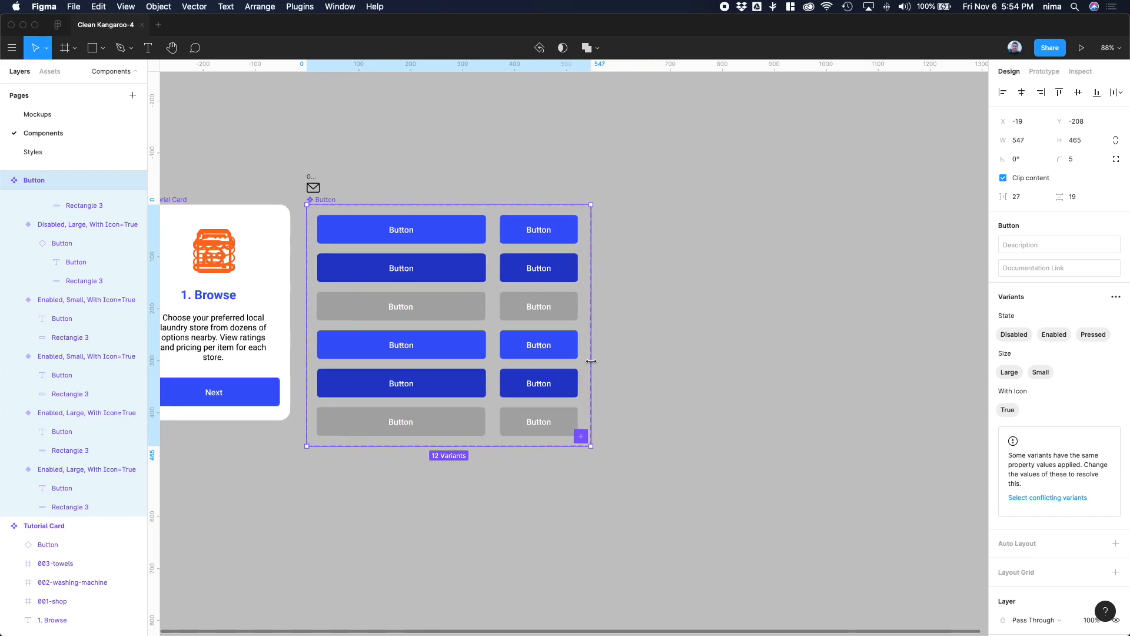
pyautogui.click(608, 365)
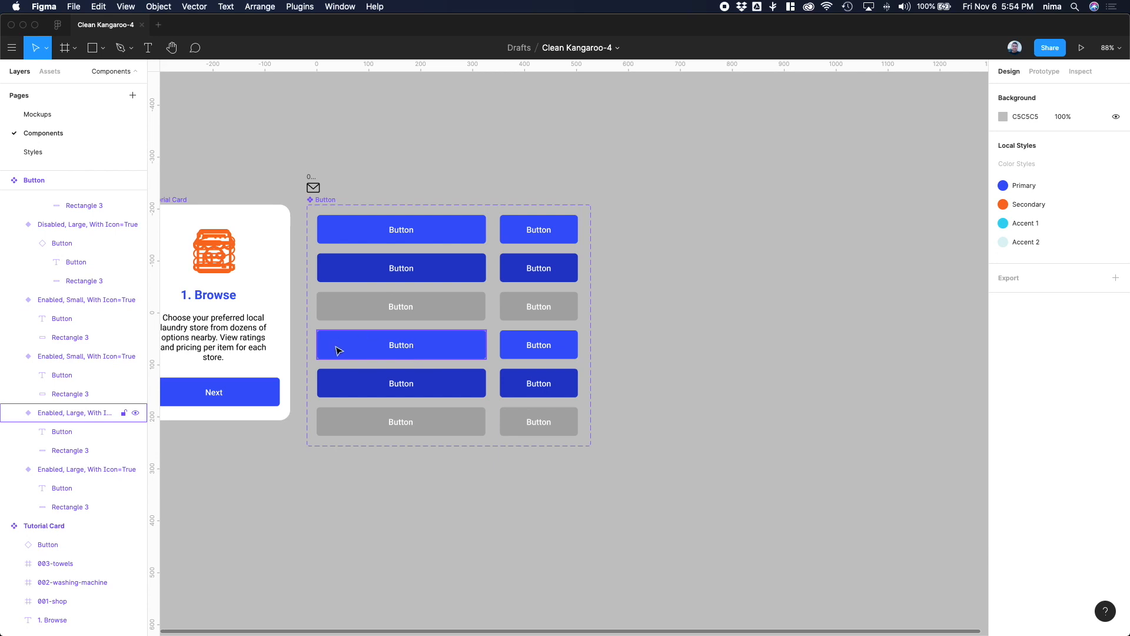
# - Left-align the text labels of the six duplicated buttons in the lower three rows
pyautogui.doubleClick(404, 351)
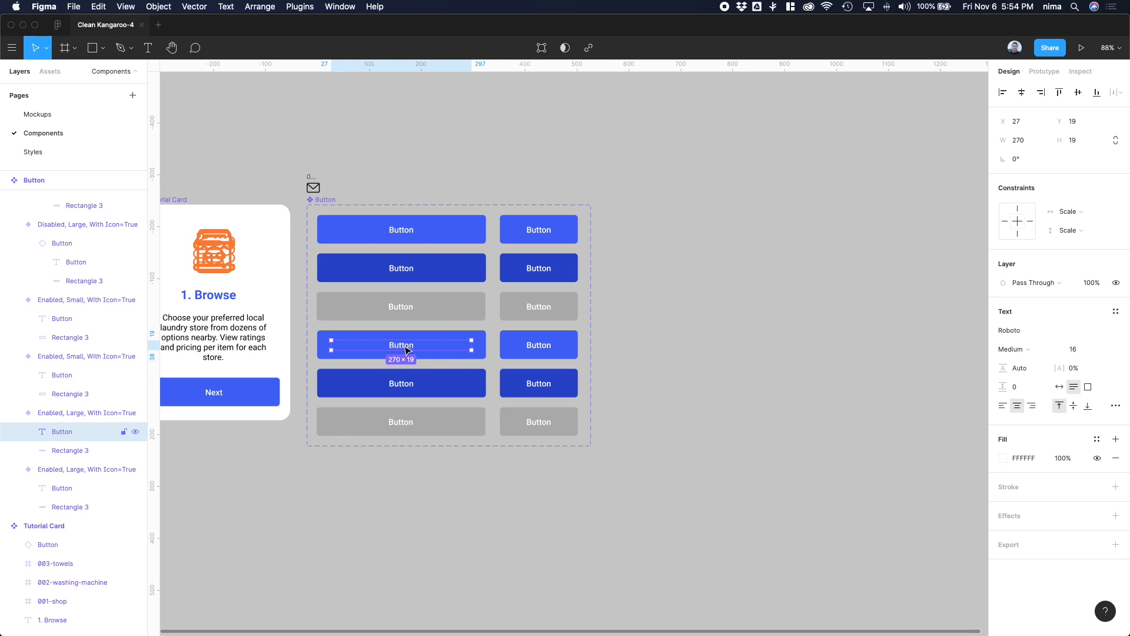
pyautogui.keyDown('shift'); pyautogui.click(406, 386); pyautogui.keyUp('shift')
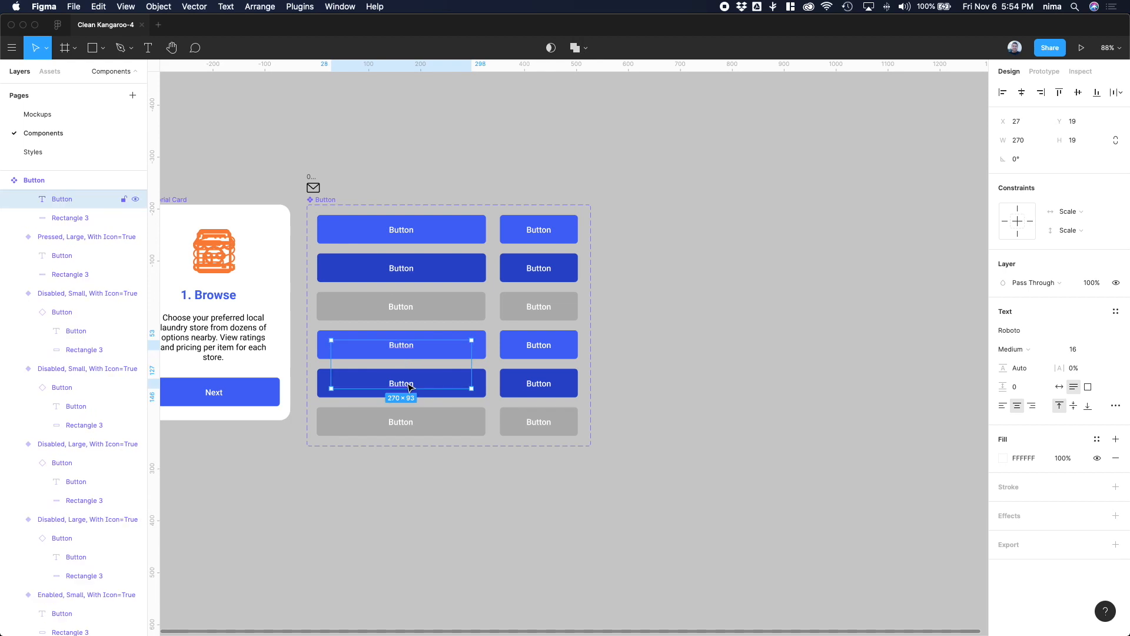
pyautogui.keyDown('shift'); pyautogui.click(406, 422); pyautogui.keyUp('shift')
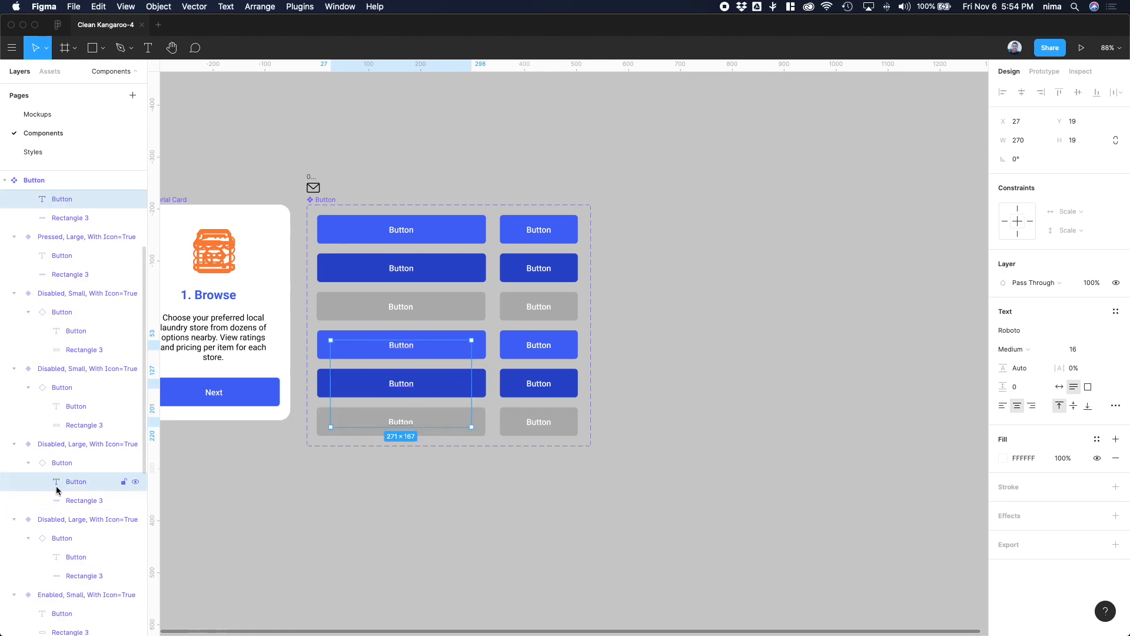
pyautogui.keyDown('shift'); pyautogui.click(548, 428); pyautogui.keyUp('shift')
pyautogui.keyDown('shift'); pyautogui.click(547, 388); pyautogui.keyUp('shift')
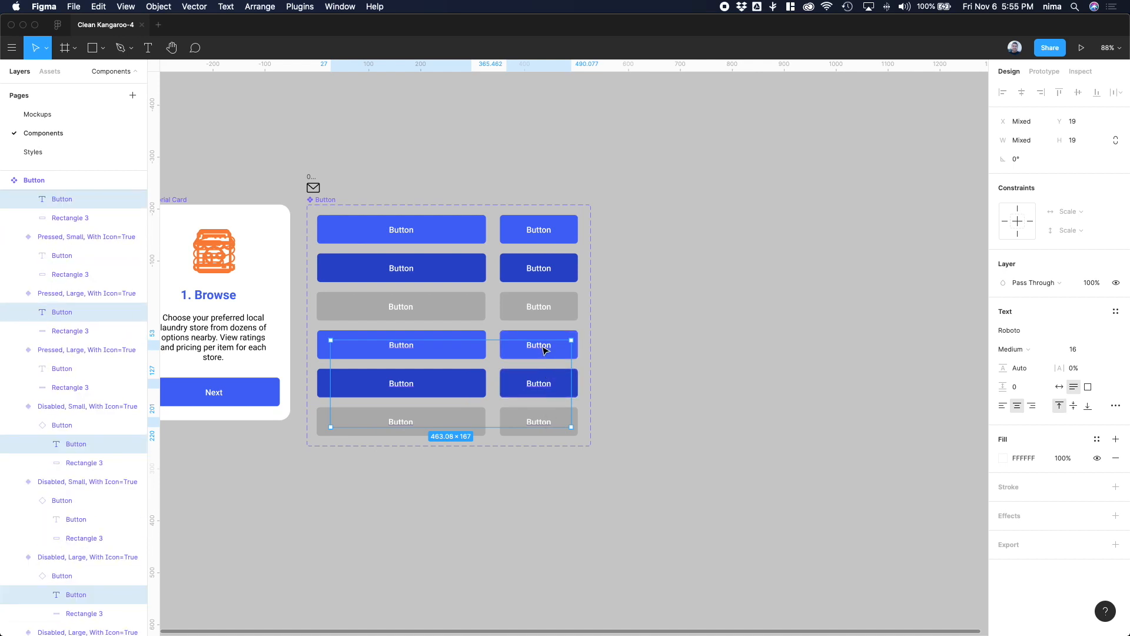
pyautogui.click(1003, 406)
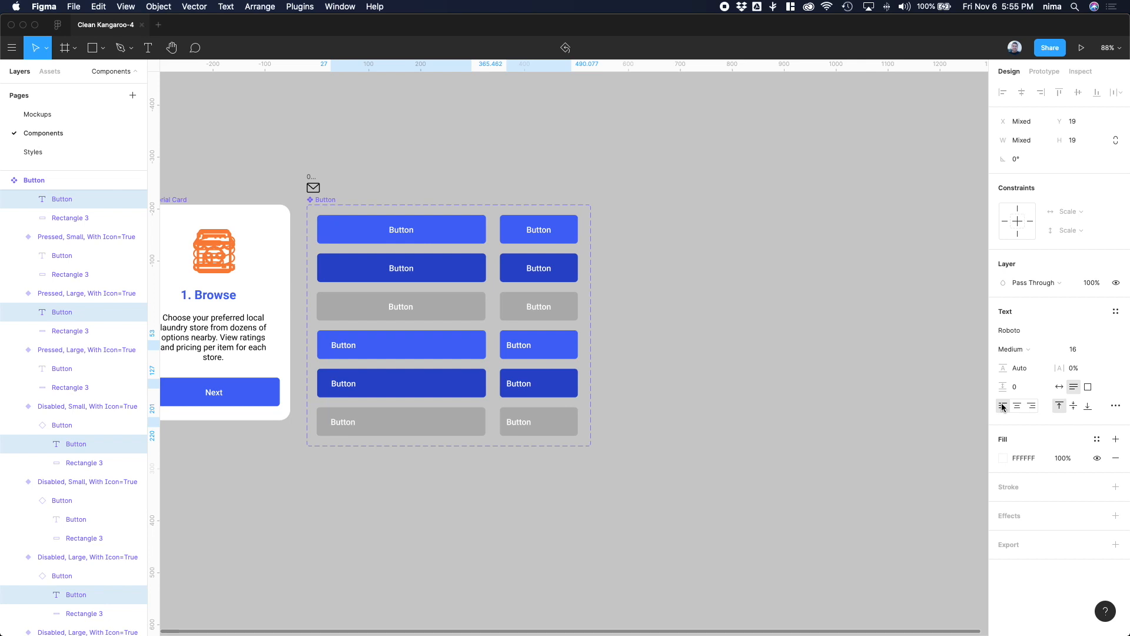
pyautogui.click(633, 396)
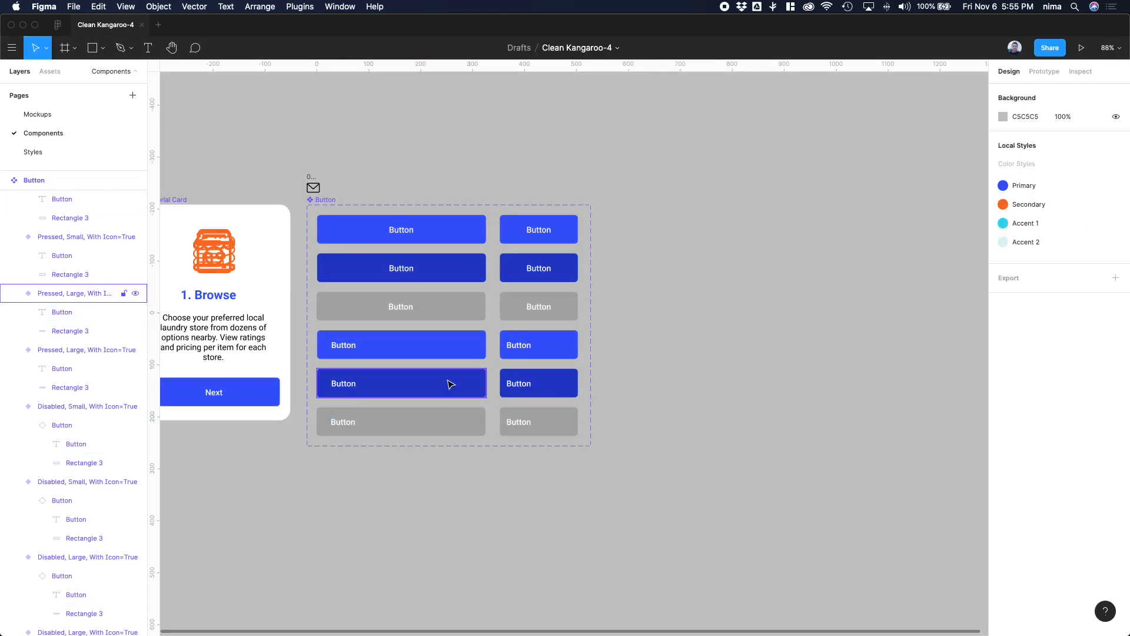
# - Place the envelope icon at the right end of the duplicated Enabled Large button and colour it white (FFFFFF)
pyautogui.moveTo(310, 180); pyautogui.dragTo(471, 343)
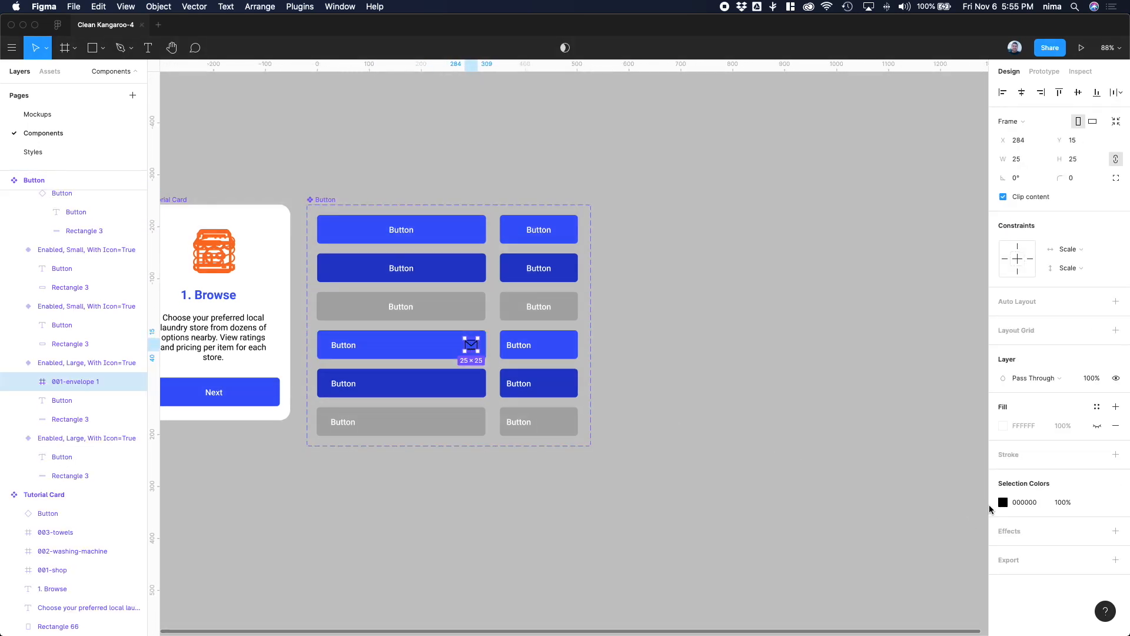
pyautogui.click(1003, 502)
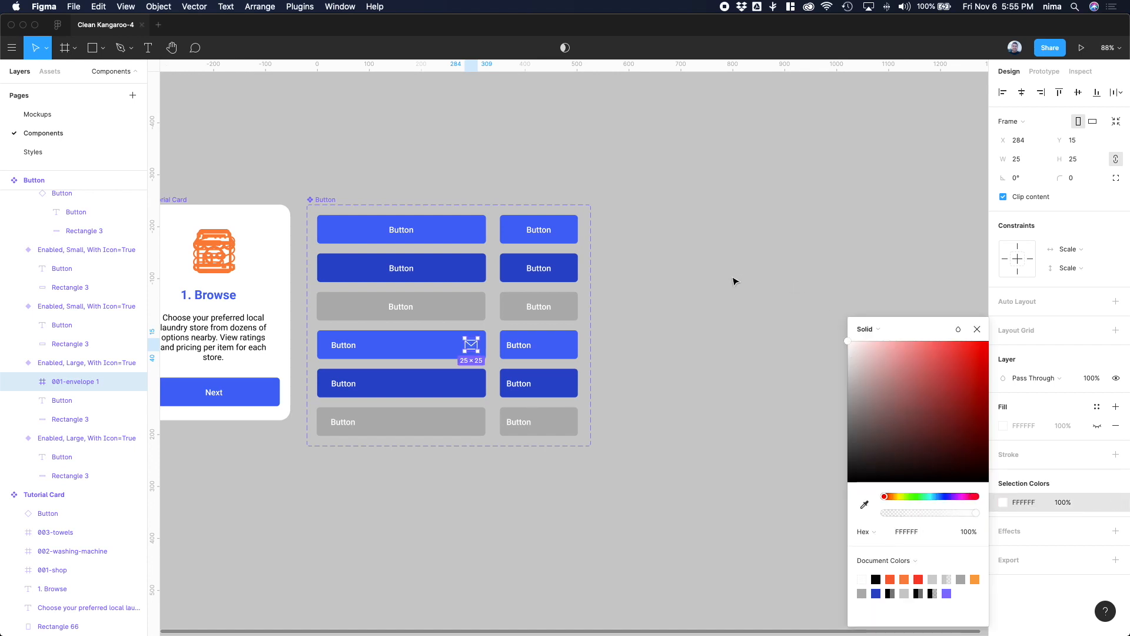
pyautogui.click(679, 355)
# - Copy the white envelope icon to the right end of each of the other five duplicated buttons
pyautogui.doubleClick(474, 347)
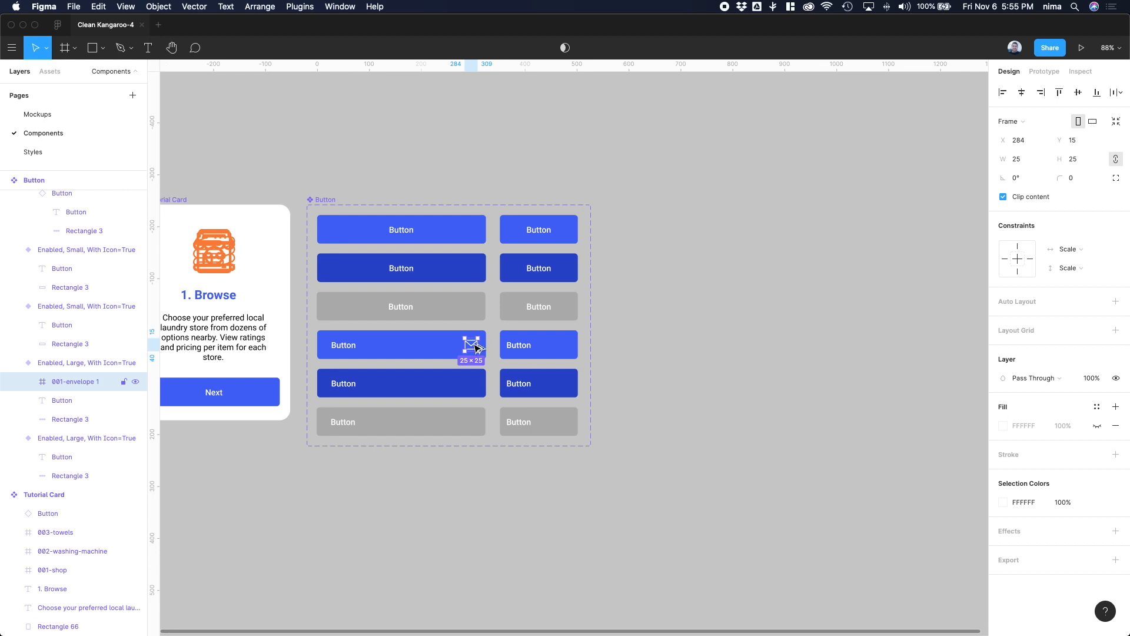
pyautogui.moveTo(475, 348); pyautogui.dragTo(567, 426)
pyautogui.click(609, 404)
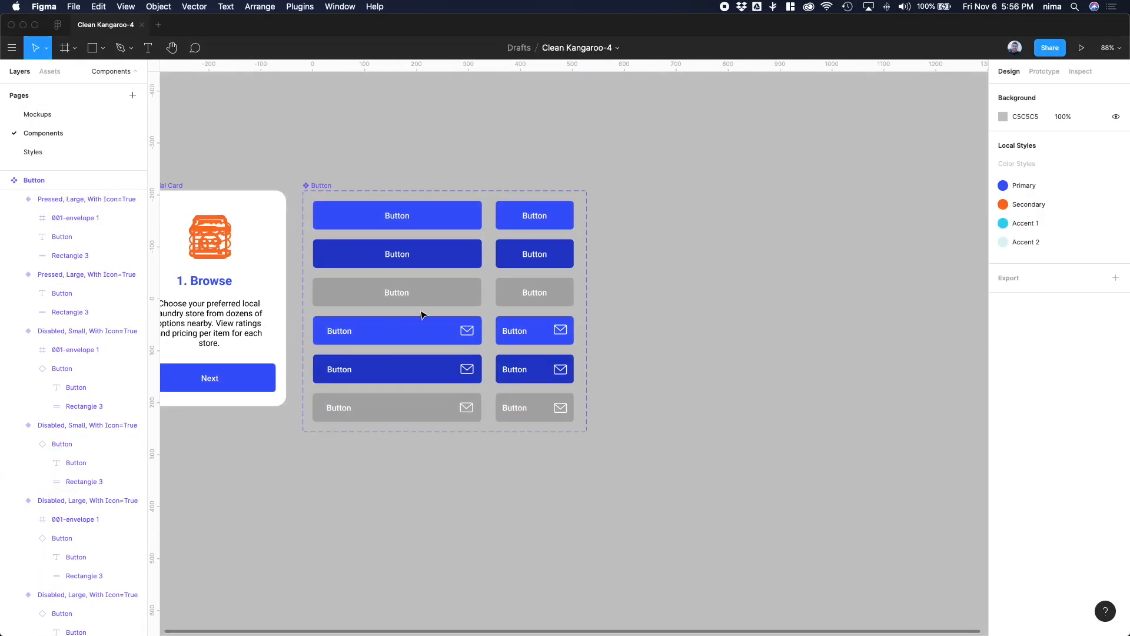
# - Assign a new With Icon value of False to the six original buttons without icons
pyautogui.moveTo(421, 314); pyautogui.dragTo(520, 408)
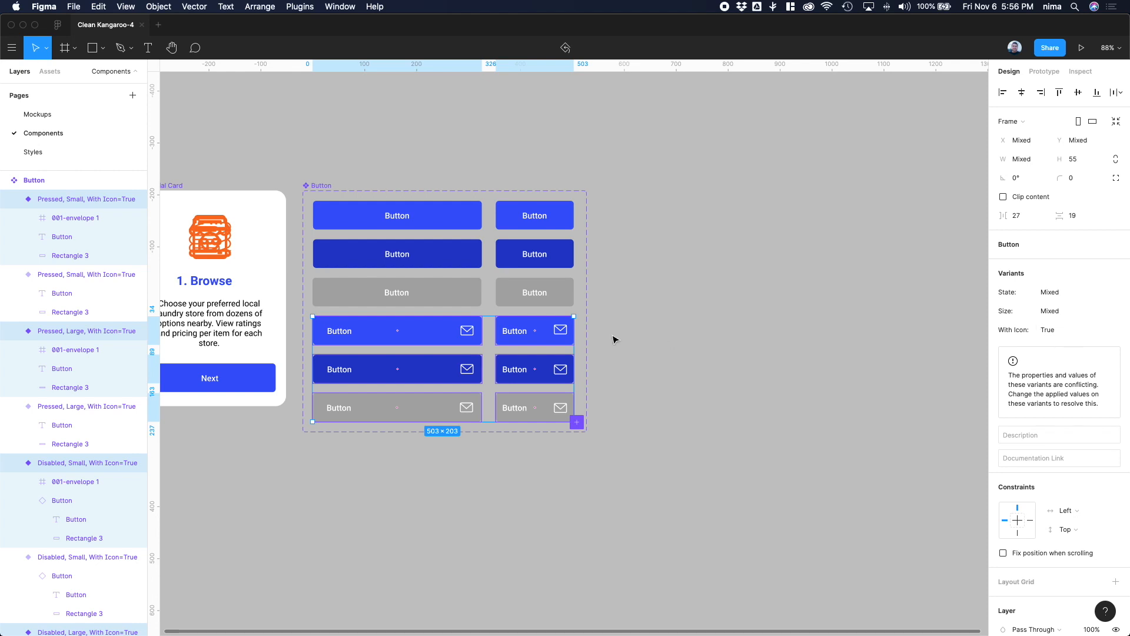
pyautogui.moveTo(398, 200); pyautogui.dragTo(496, 308)
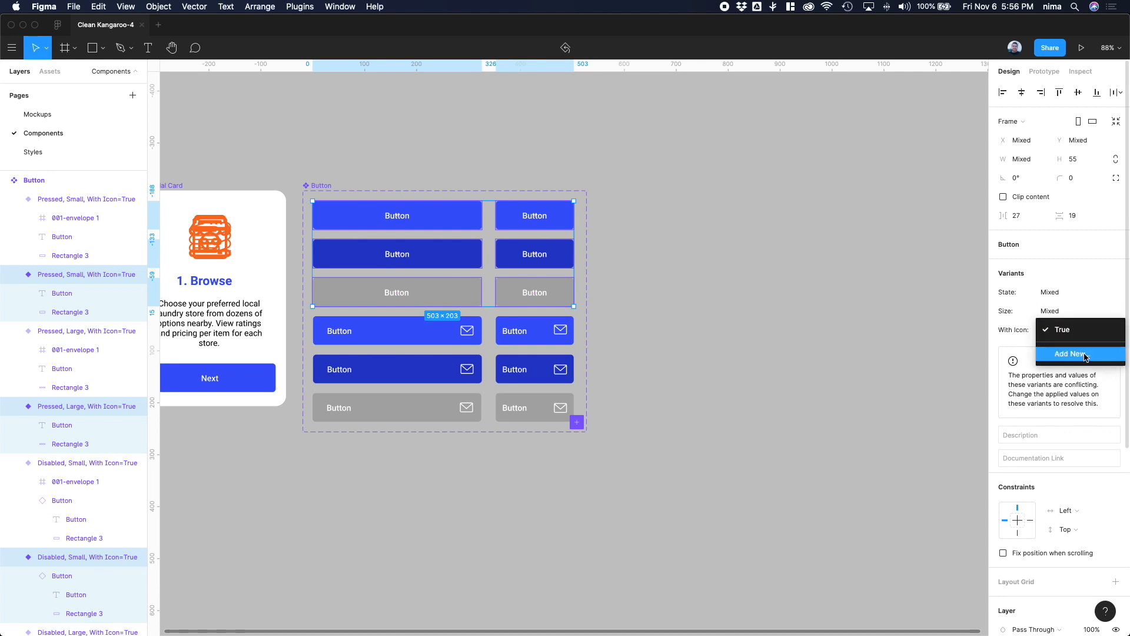
pyautogui.click(1086, 354)
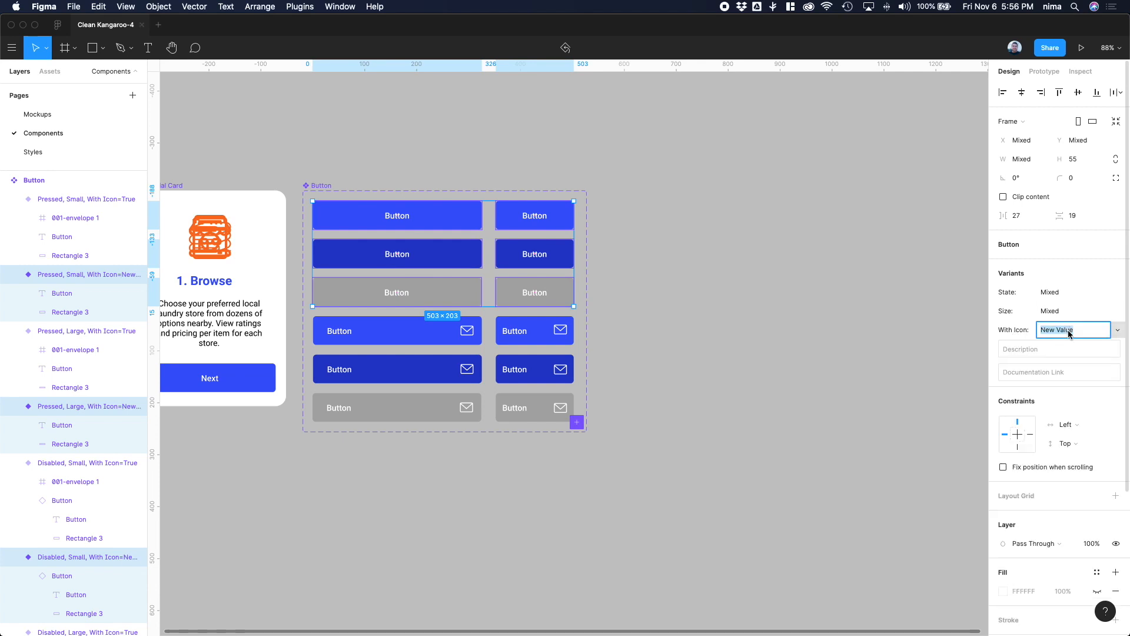
pyautogui.write('False')
pyautogui.press('Return')
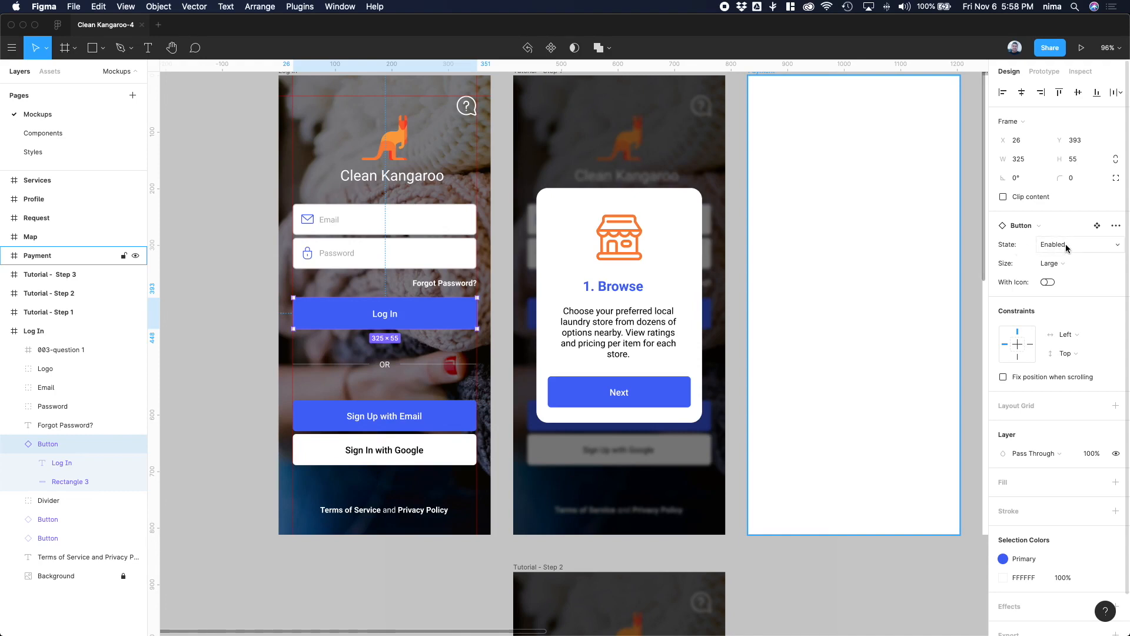
# - Try the Disabled state on the Log In button in the Log In mockup and return it to Enabled
pyautogui.click(1065, 243)
pyautogui.click(1068, 230)
pyautogui.click(1067, 249)
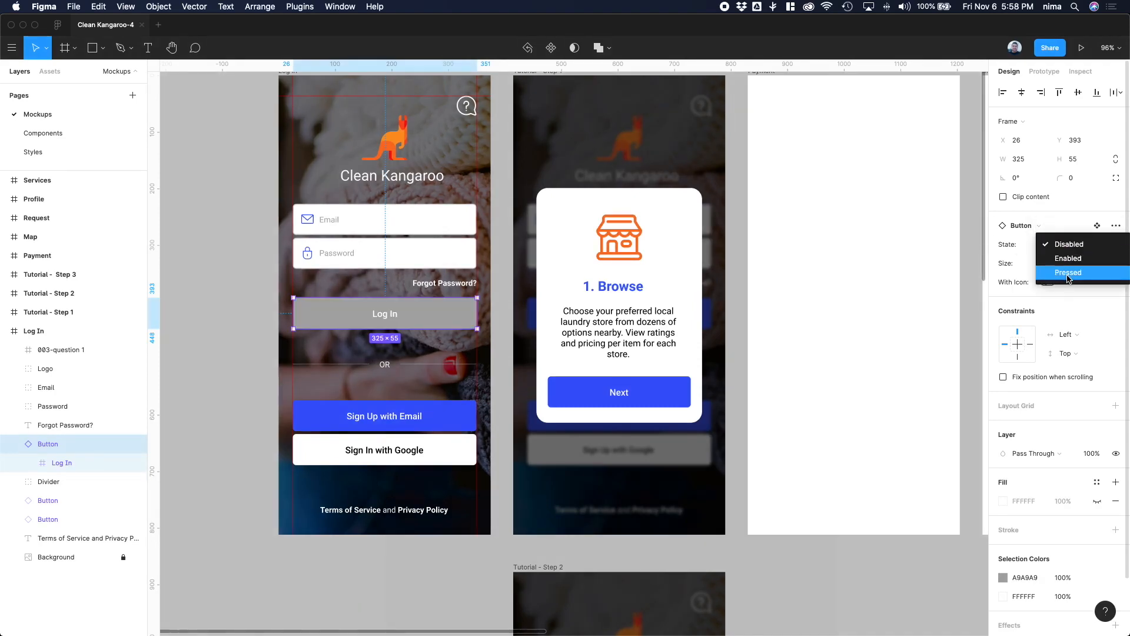
pyautogui.click(1072, 263)
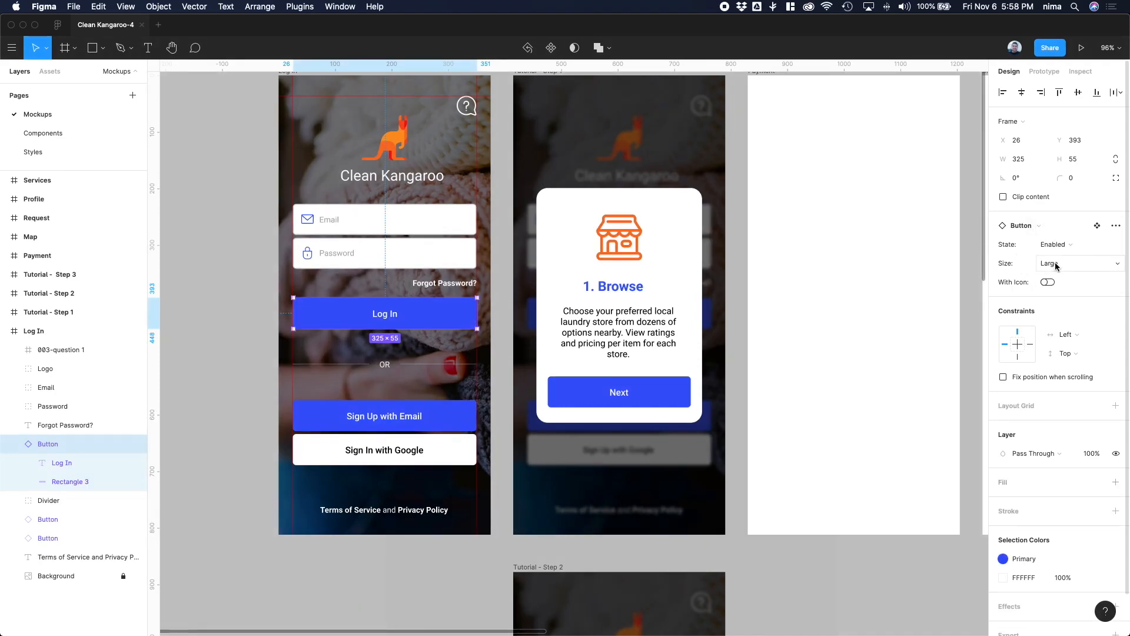
# - Try the Small size on the Log In button in the Log In mockup and return it to Large
pyautogui.click(1064, 262)
pyautogui.click(1061, 277)
pyautogui.click(1056, 265)
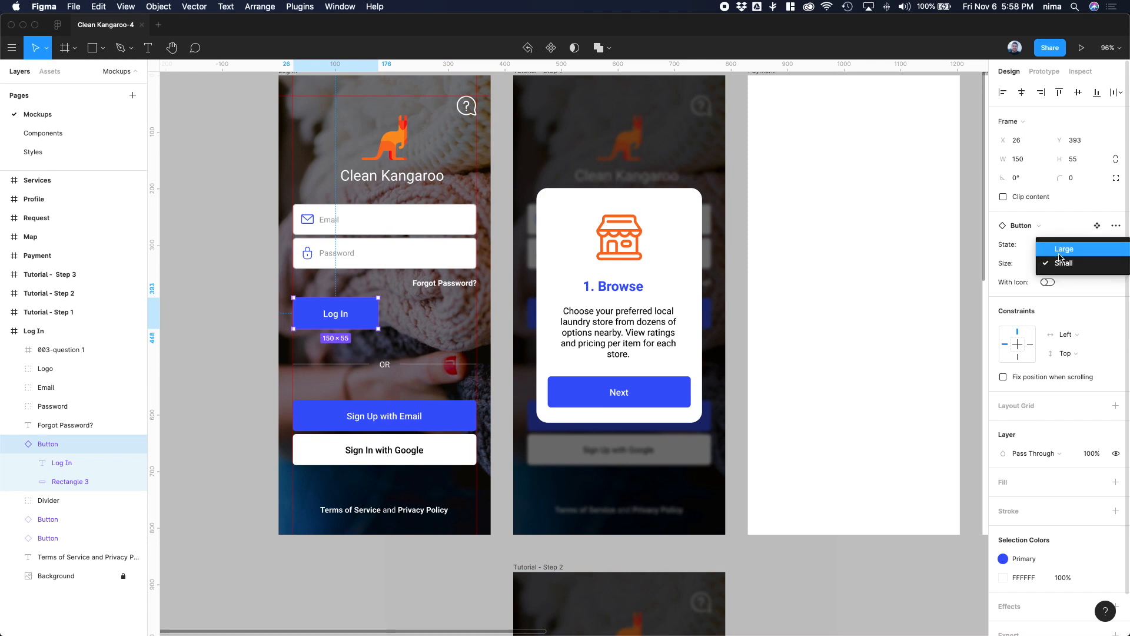
pyautogui.click(1055, 264)
pyautogui.click(1056, 265)
pyautogui.click(1060, 252)
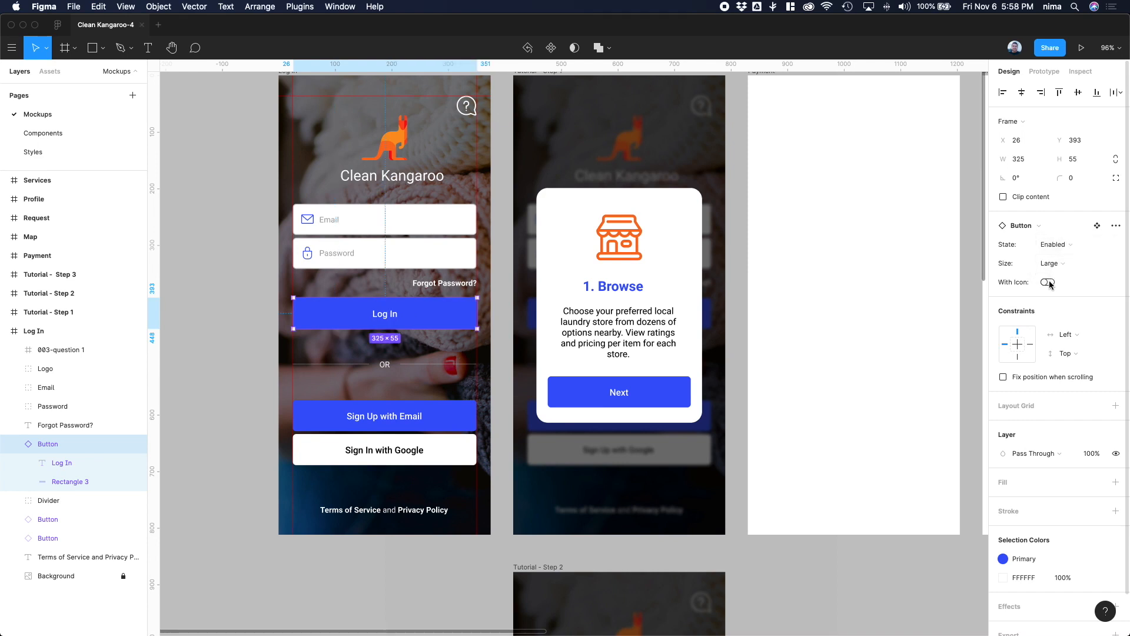
# - Toggle the Log In button's With Icon property, leaving it on, and set the button's size to Small
pyautogui.click(1049, 282)
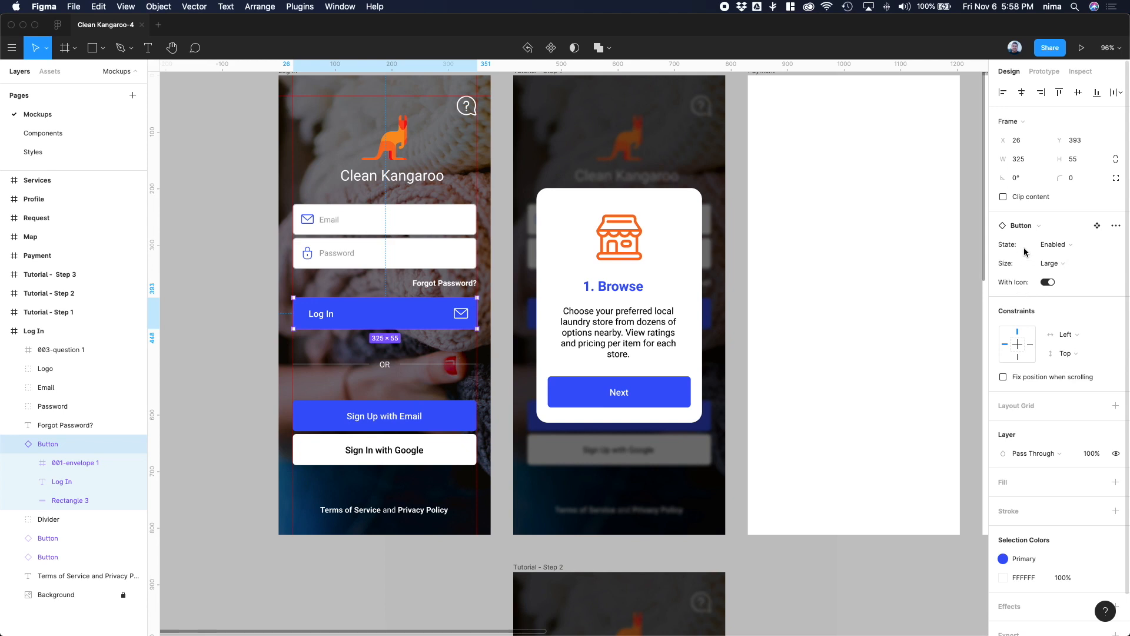
pyautogui.click(1048, 282)
pyautogui.click(1048, 282)
pyautogui.click(1048, 283)
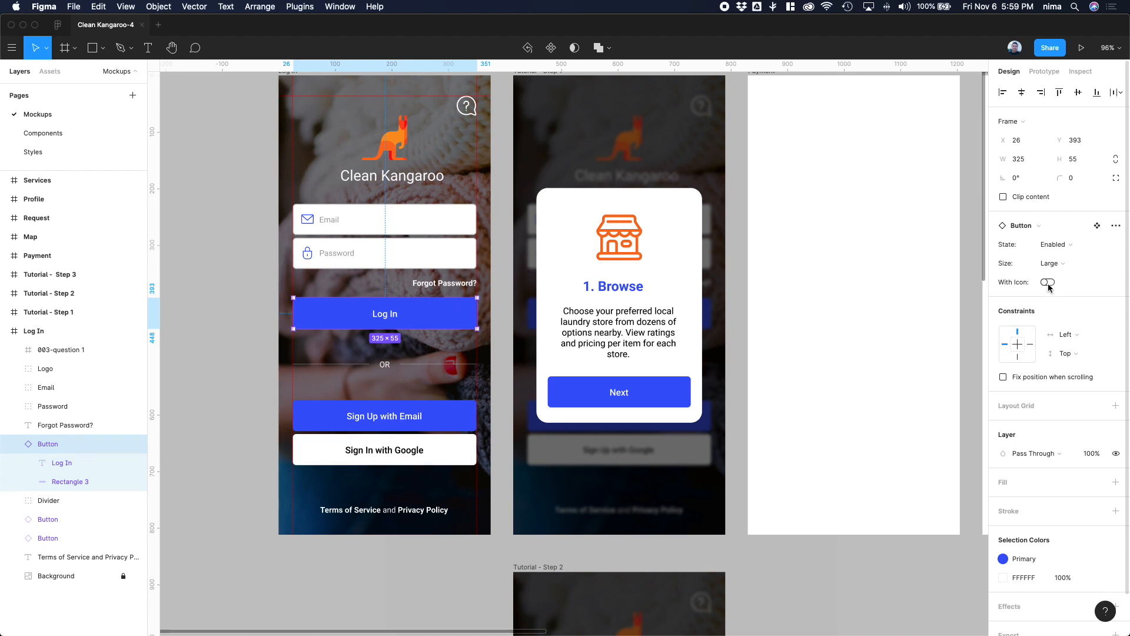
pyautogui.click(1048, 282)
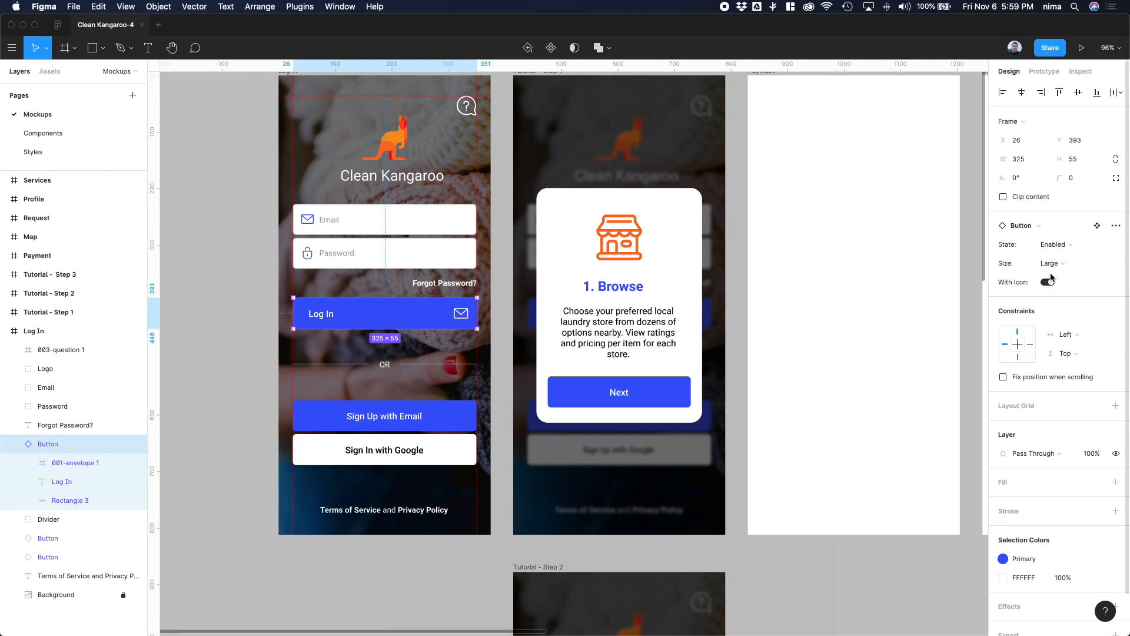
pyautogui.click(1052, 265)
pyautogui.click(1059, 276)
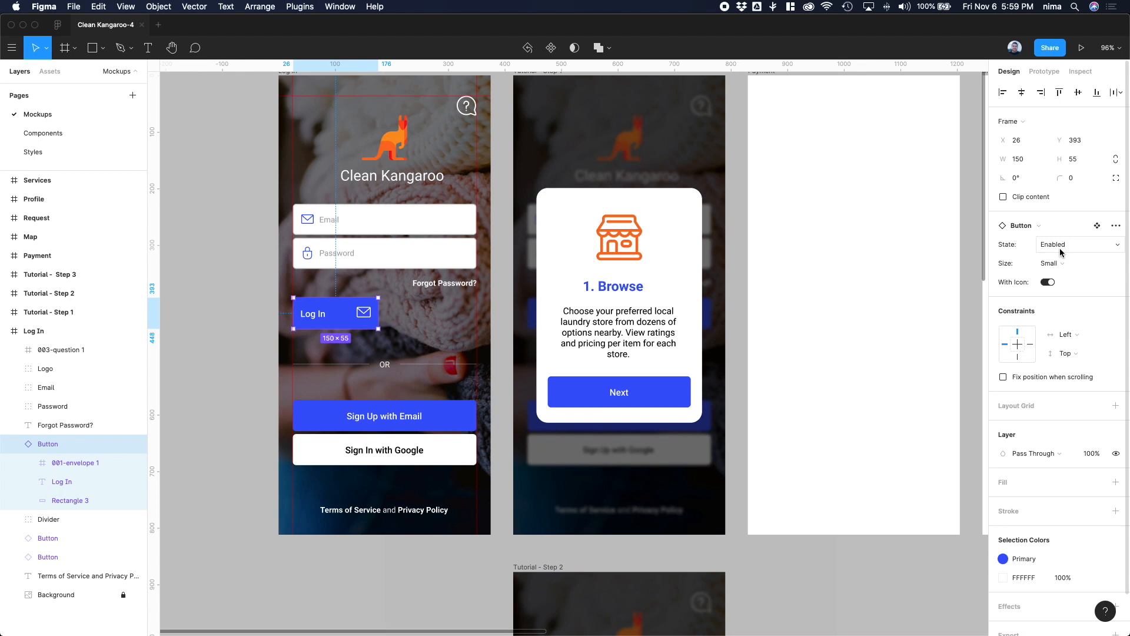
# - Try the Pressed state on the small Log In button with the envelope icon and return it to Enabled
pyautogui.click(1062, 248)
pyautogui.click(1064, 257)
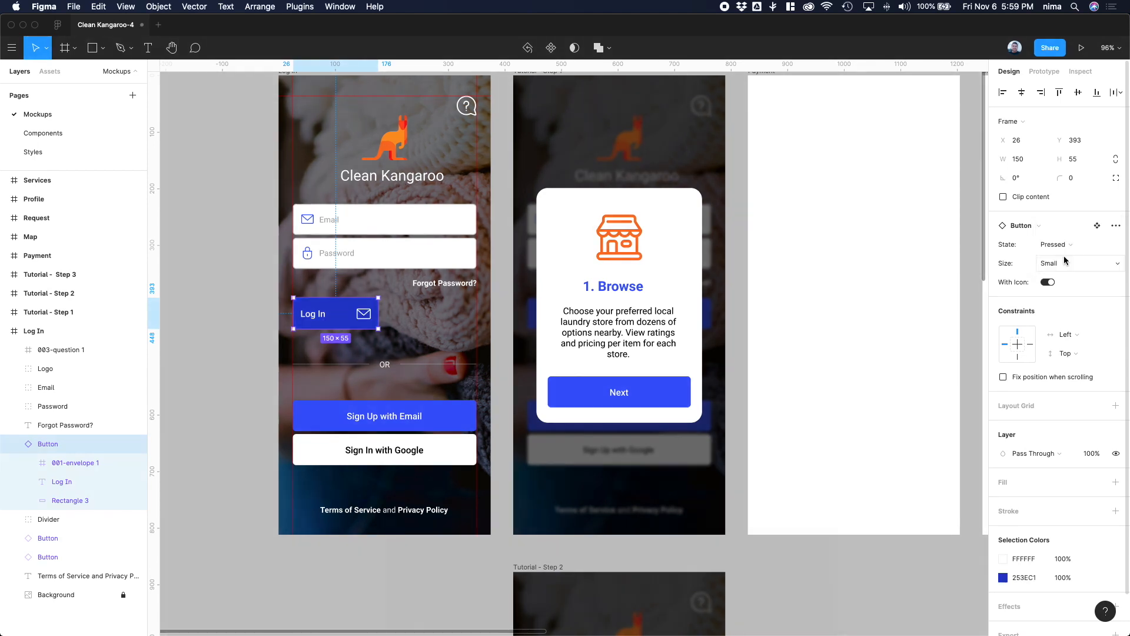
pyautogui.press('super+z')
pyautogui.click(1056, 250)
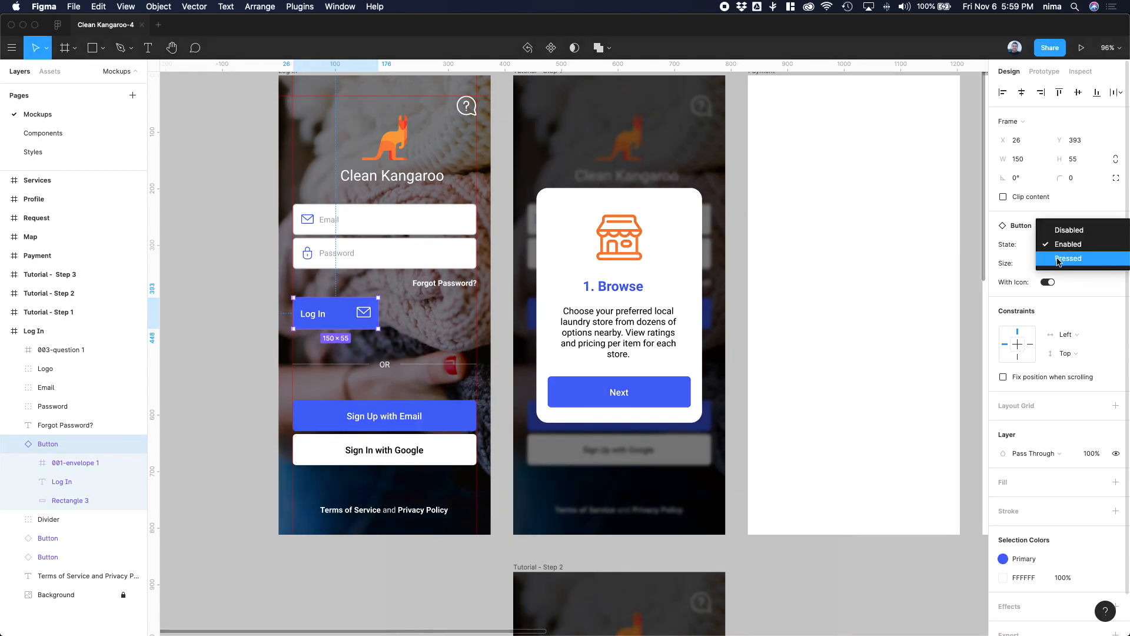
pyautogui.click(1056, 259)
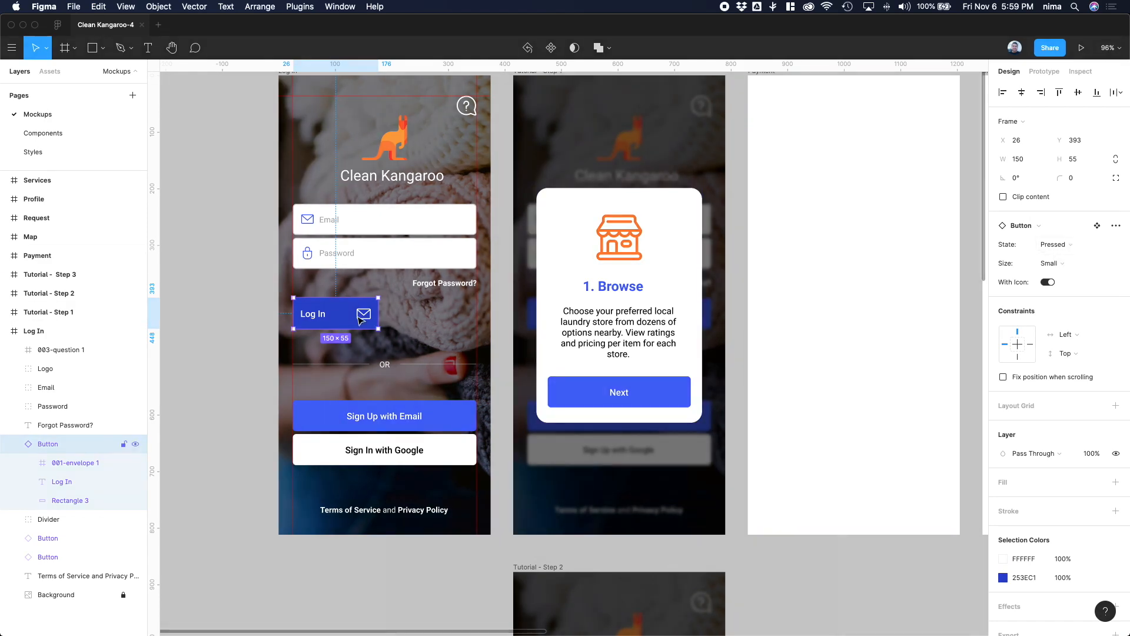
pyautogui.click(1054, 244)
pyautogui.click(1059, 215)
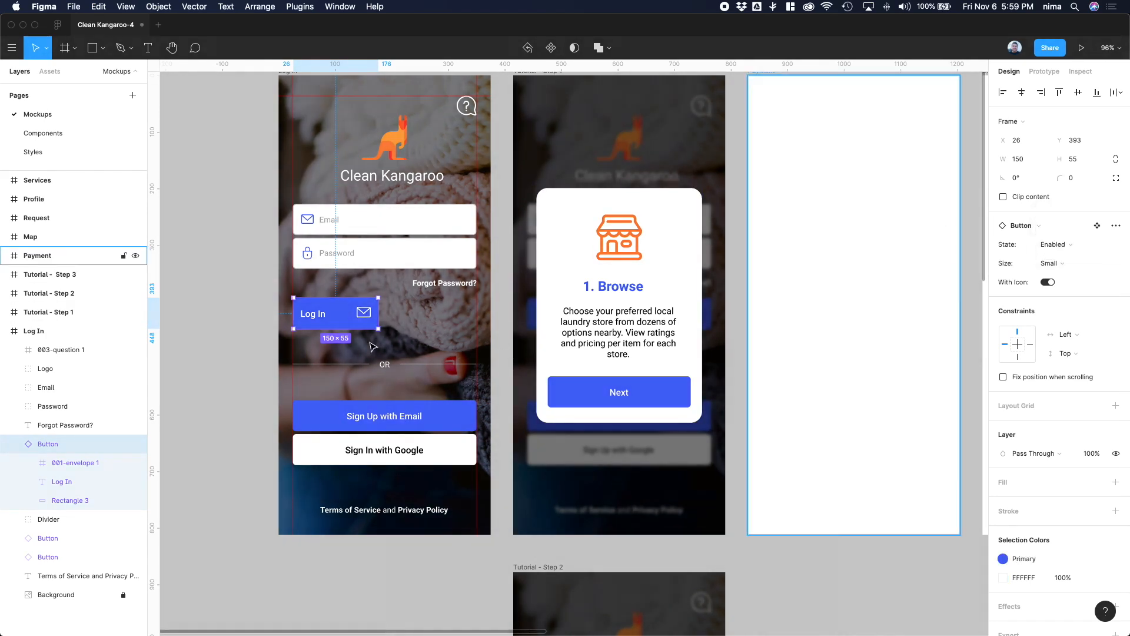